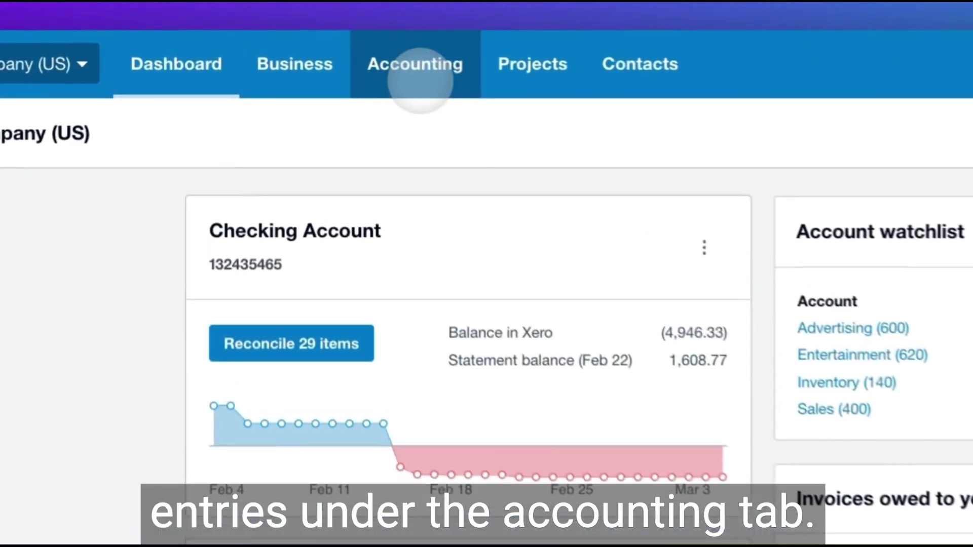
Start a new manual journal from the quick-create menu
{"action": "left_click", "coordinate": [311, 48]}
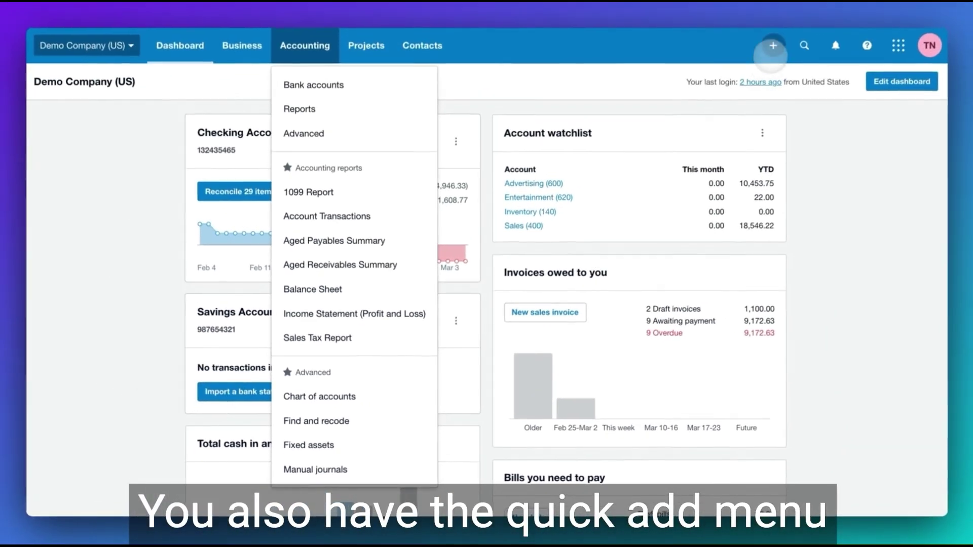
{"action": "left_click", "coordinate": [771, 48]}
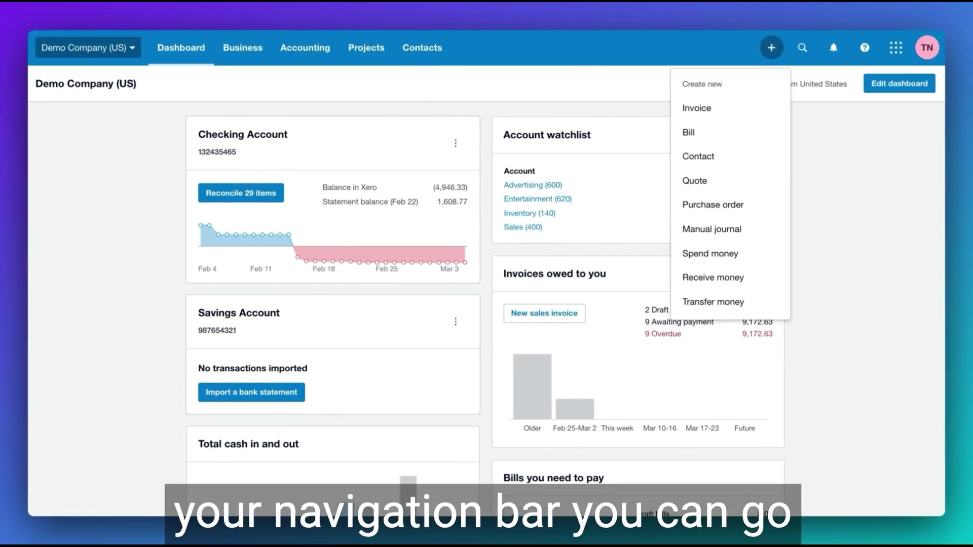
{"action": "left_click", "coordinate": [768, 228]}
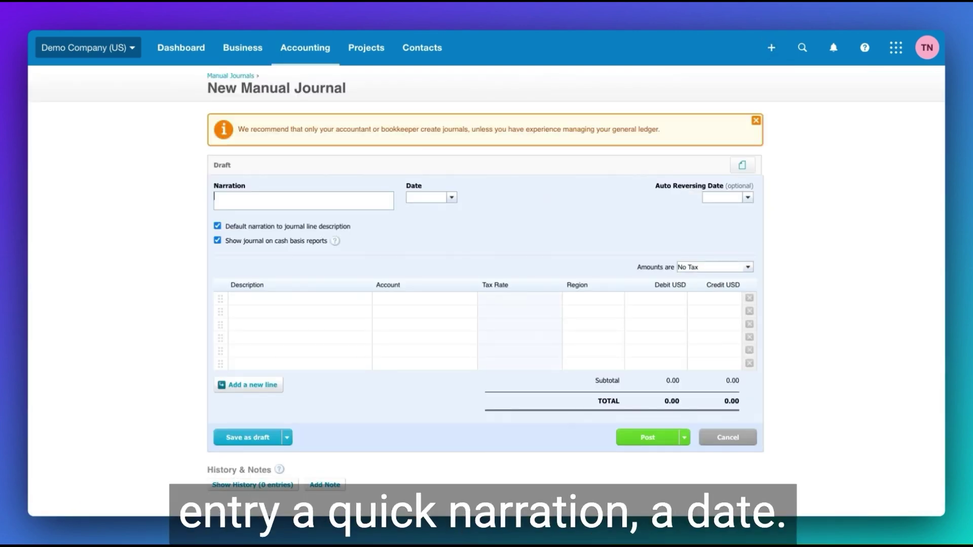
Narrate it 'Computer equipment depreciation 2023', date it 12/31/2023, and fill line 1's description
{"action": "type", "text": "Comput"}
{"action": "type", "text": "12/31/"}
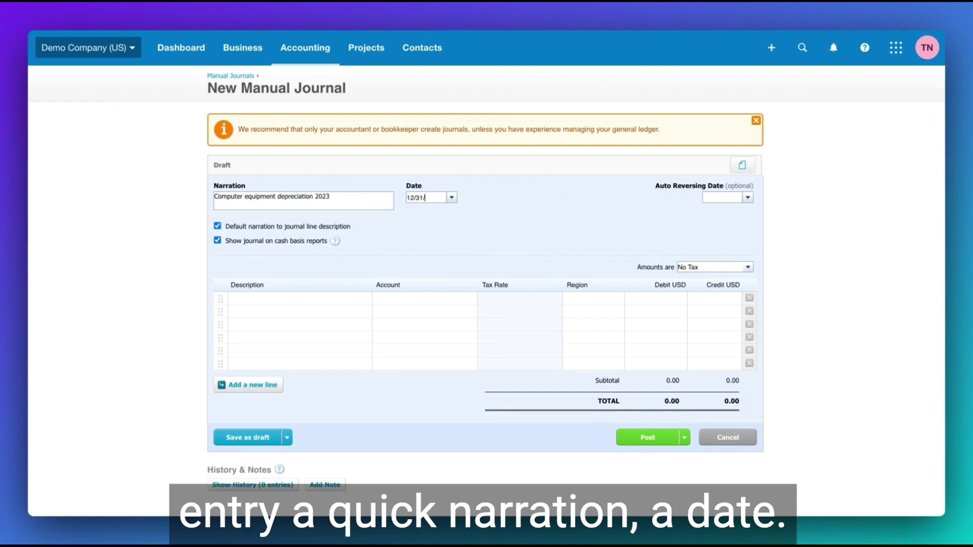
{"action": "type", "text": "2023"}
{"action": "key", "text": "Tab"}
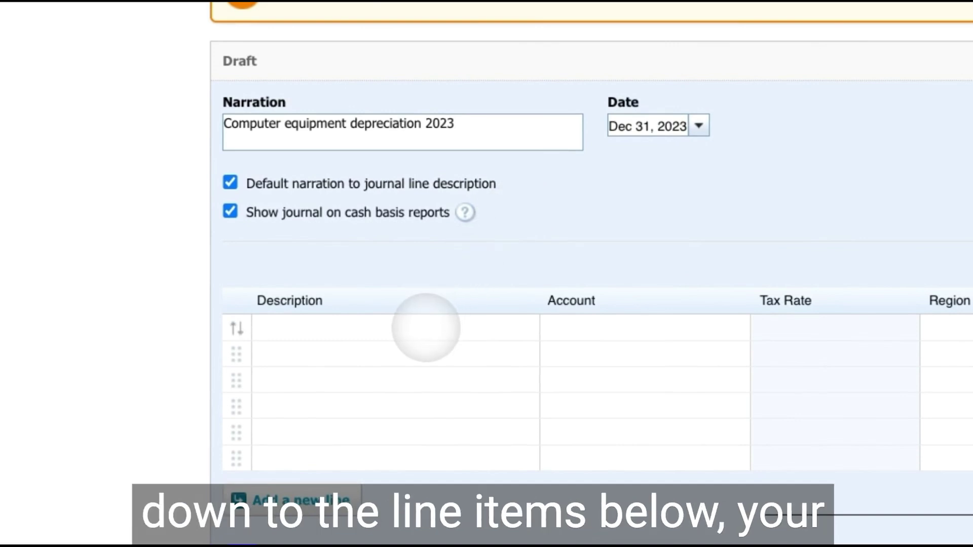
{"action": "left_click", "coordinate": [426, 327]}
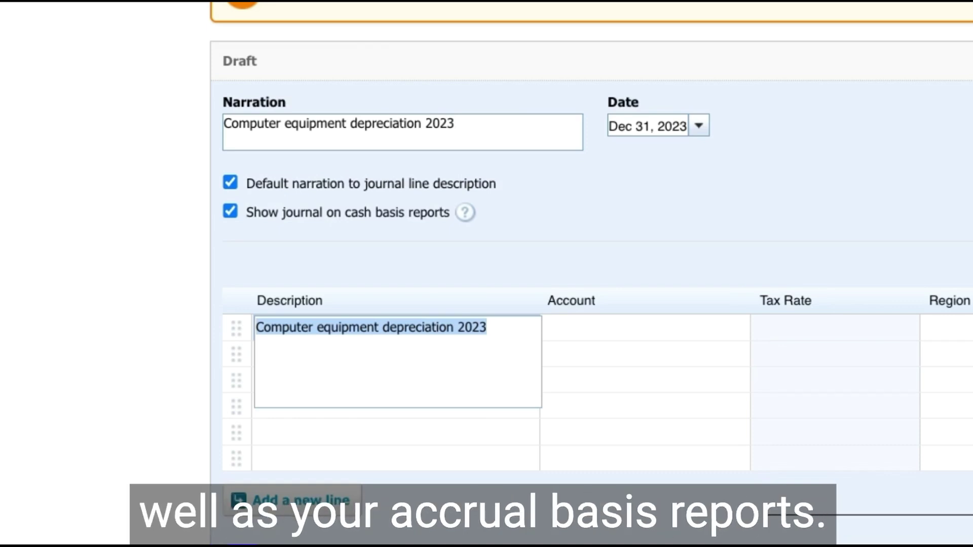
Debit 2,500 on line 1 to 700 - Depreciation
{"action": "key", "text": "Tab"}
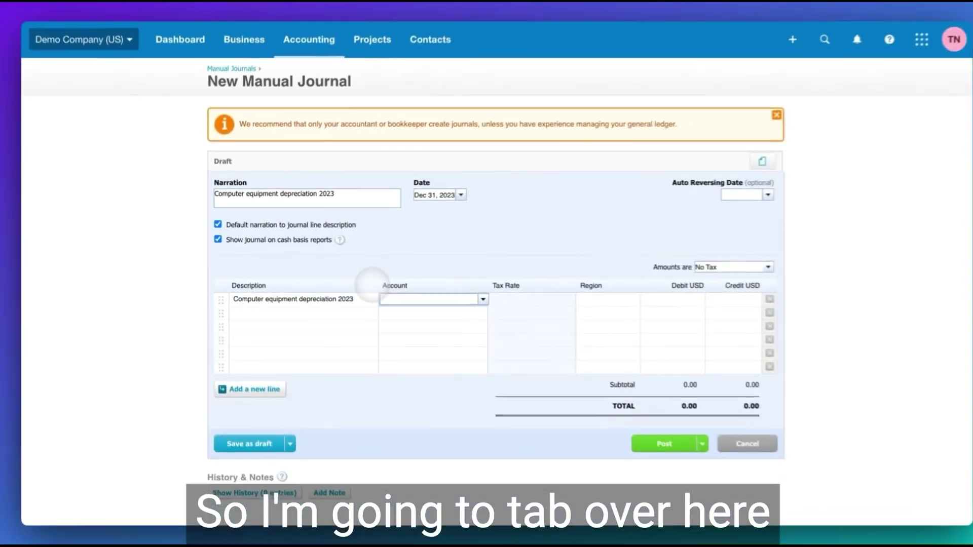
{"action": "type", "text": "dep"}
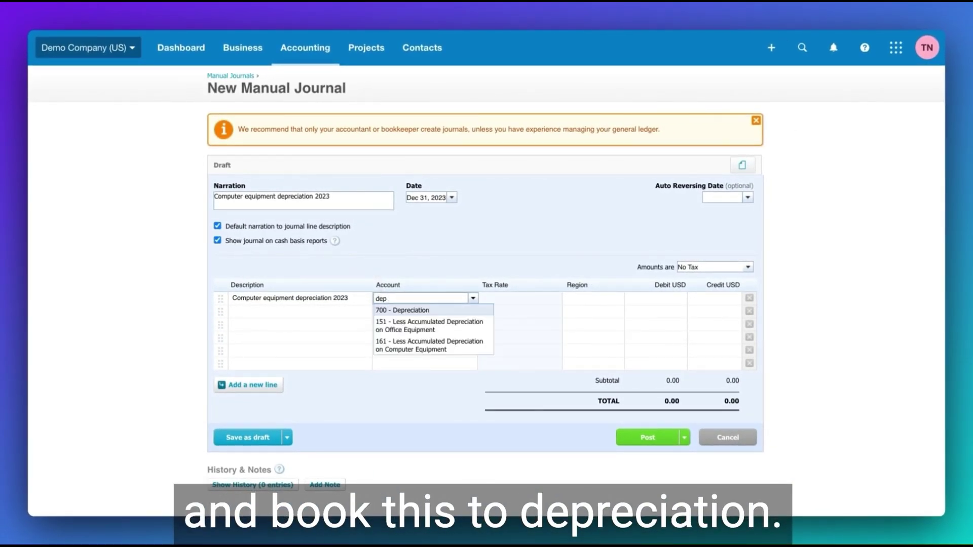
{"action": "key", "text": "Tab"}
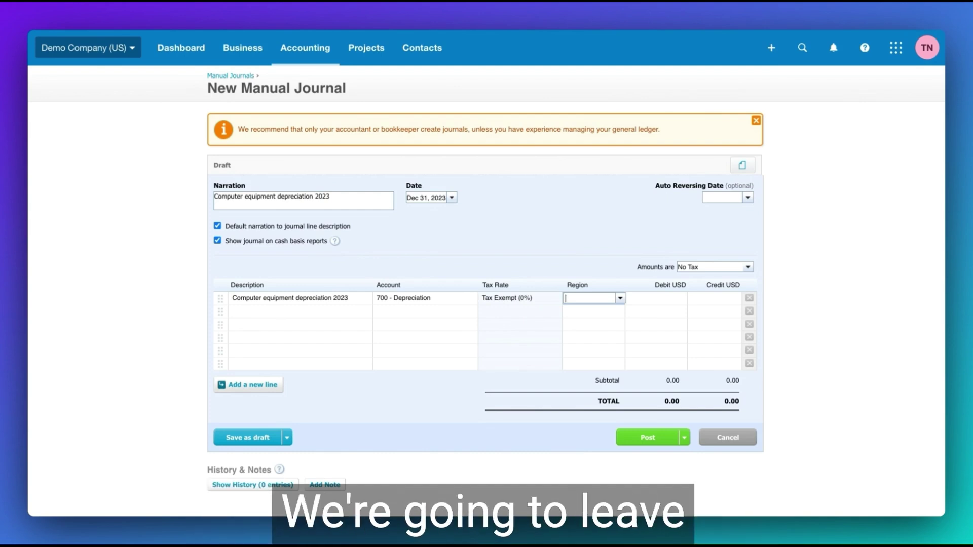
{"action": "key", "text": "Tab"}
{"action": "type", "text": "2500"}
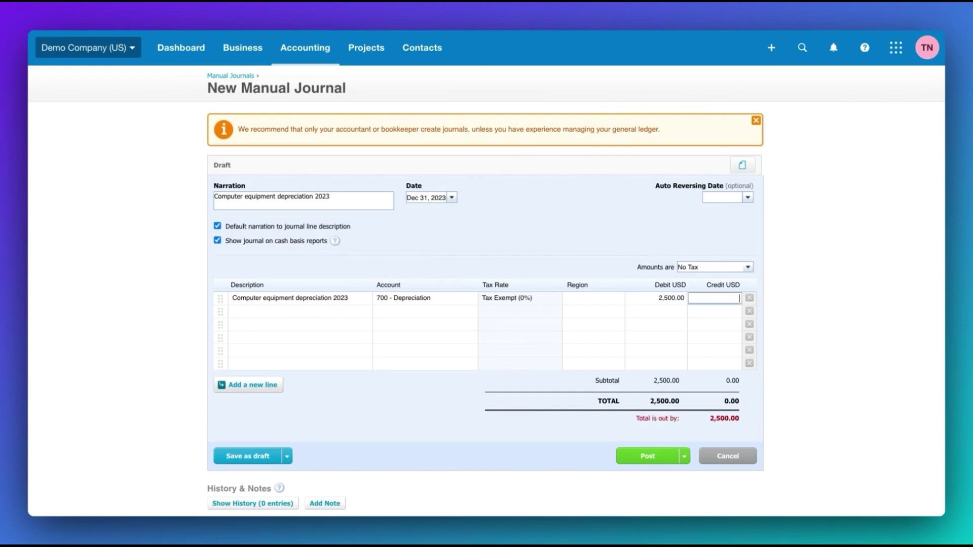
Credit line 2 to 161 - Less Accumulated Depreciation and review the save and post options
{"action": "left_click", "coordinate": [423, 311]}
{"action": "type", "text": "accu"}
{"action": "left_click", "coordinate": [429, 346]}
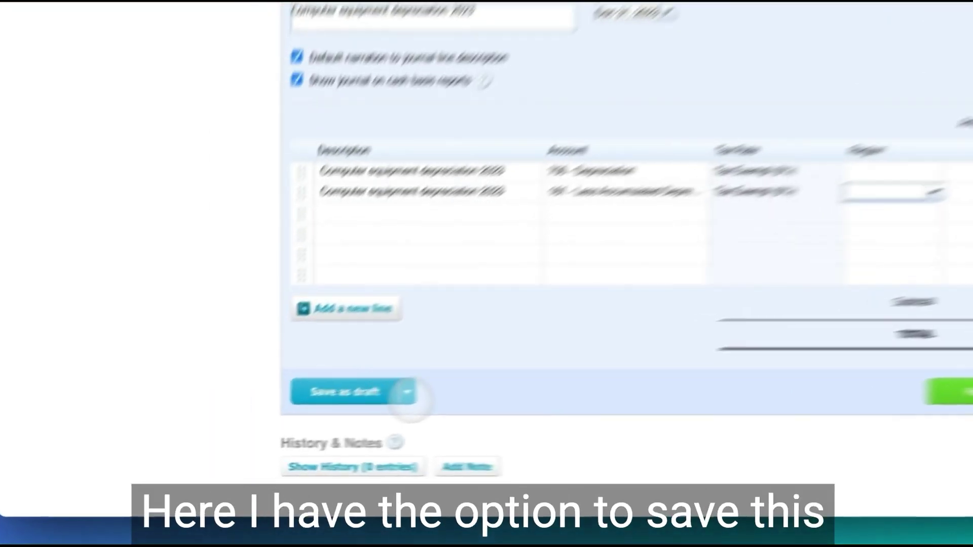
{"action": "left_click", "coordinate": [286, 438]}
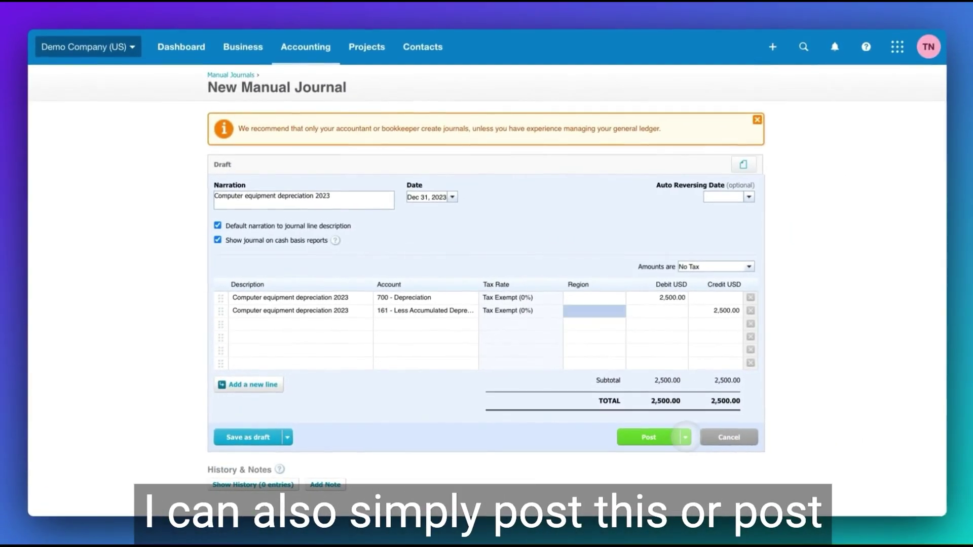
{"action": "left_click", "coordinate": [684, 437]}
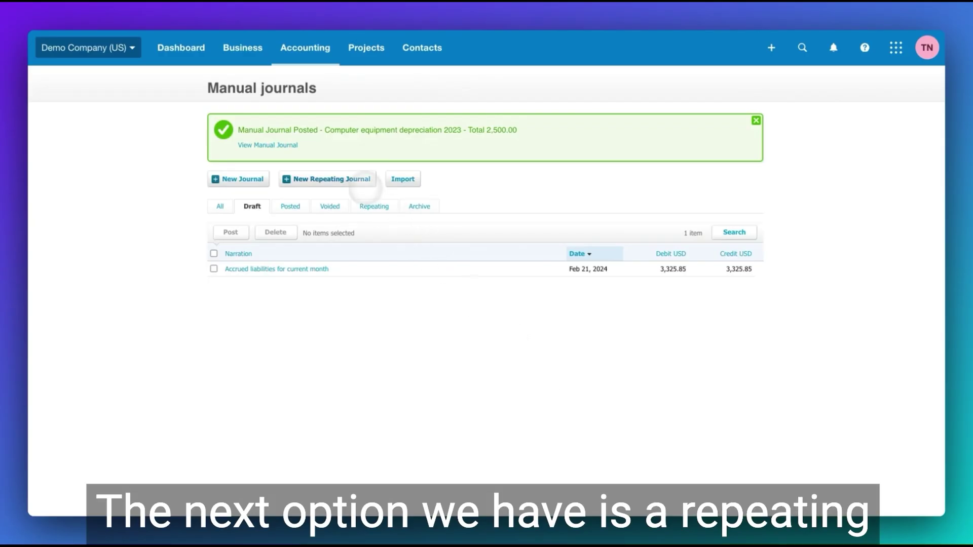
Start a New Repeating Journal from the Manual journals page
{"action": "left_click", "coordinate": [353, 179]}
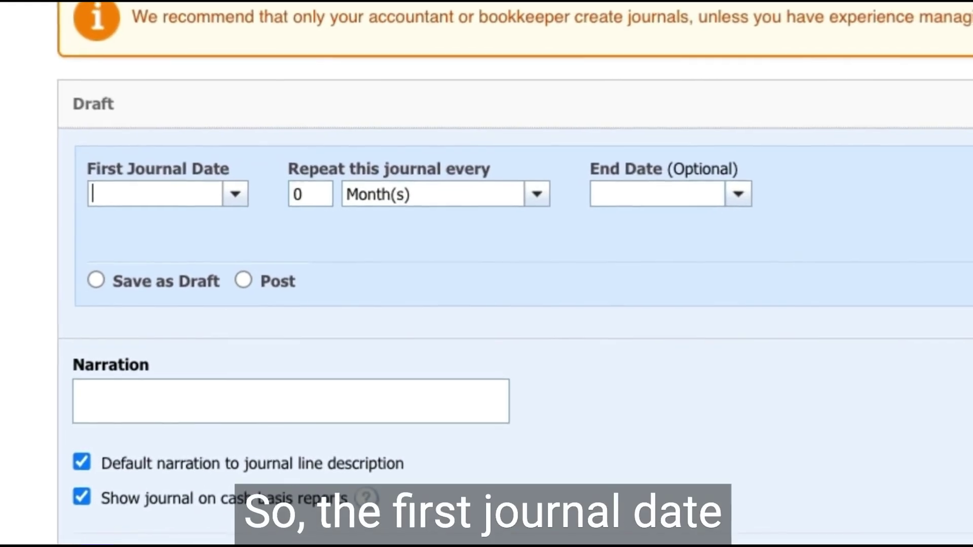
Schedule the journal every 1 month from 1/1/24 to 12/31/24, saving each as a draft
{"action": "type", "text": "1/1"}
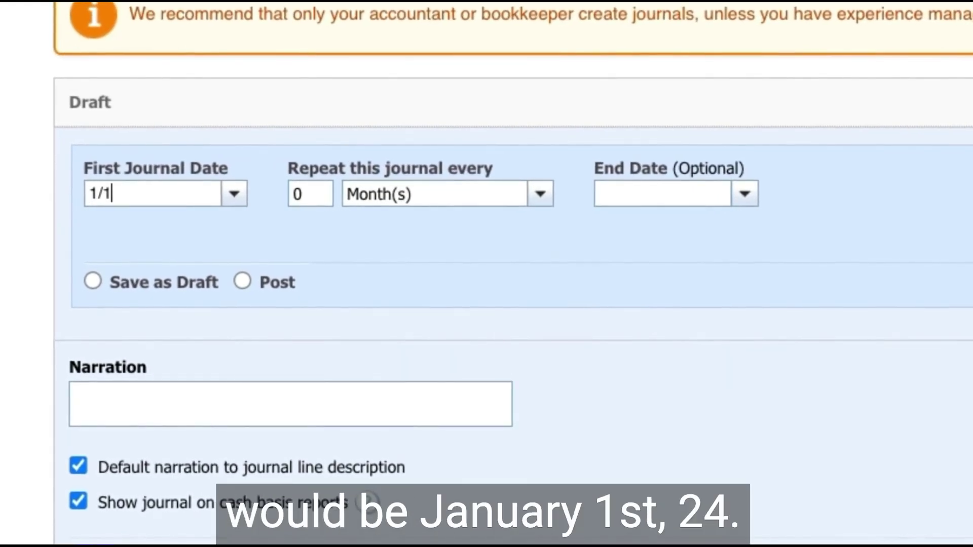
{"action": "type", "text": "/24"}
{"action": "key", "text": "Tab"}
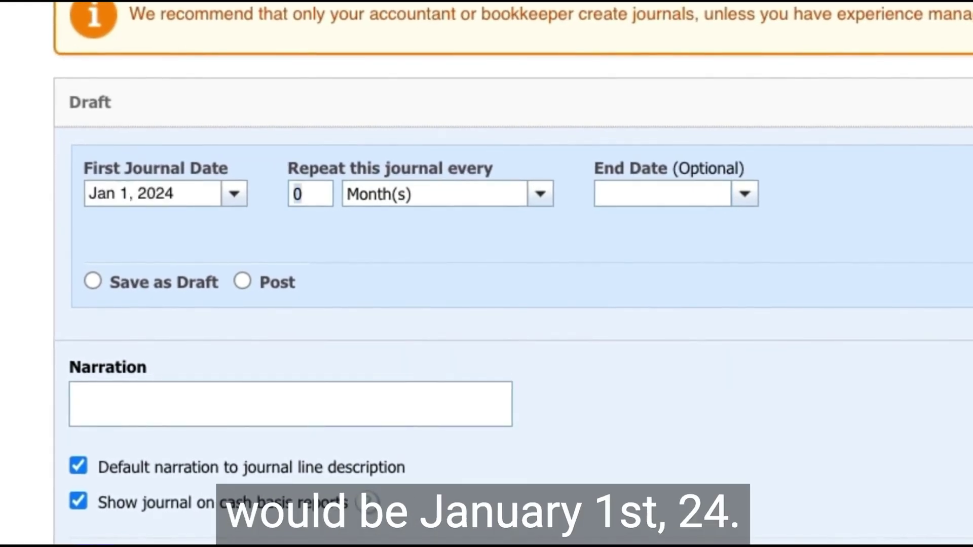
{"action": "type", "text": "1"}
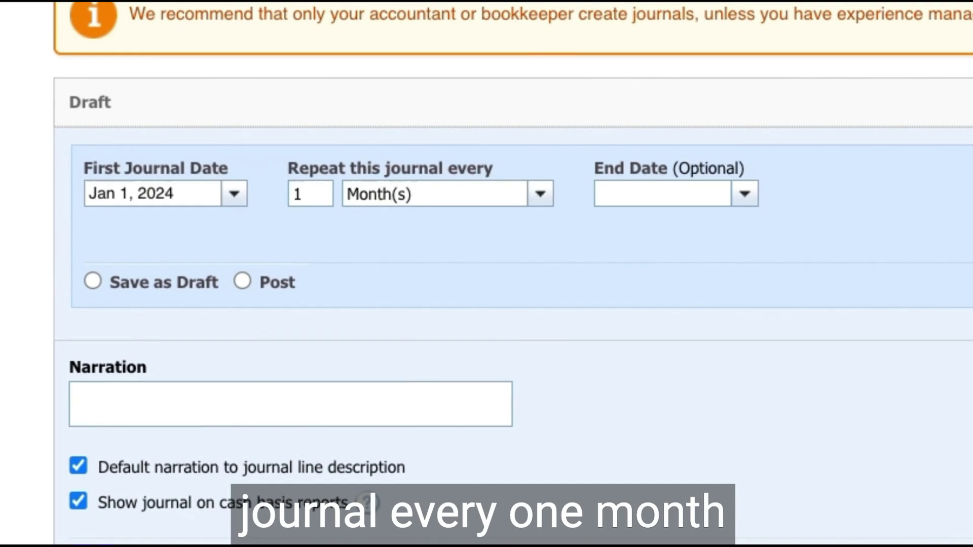
{"action": "left_click", "coordinate": [601, 193]}
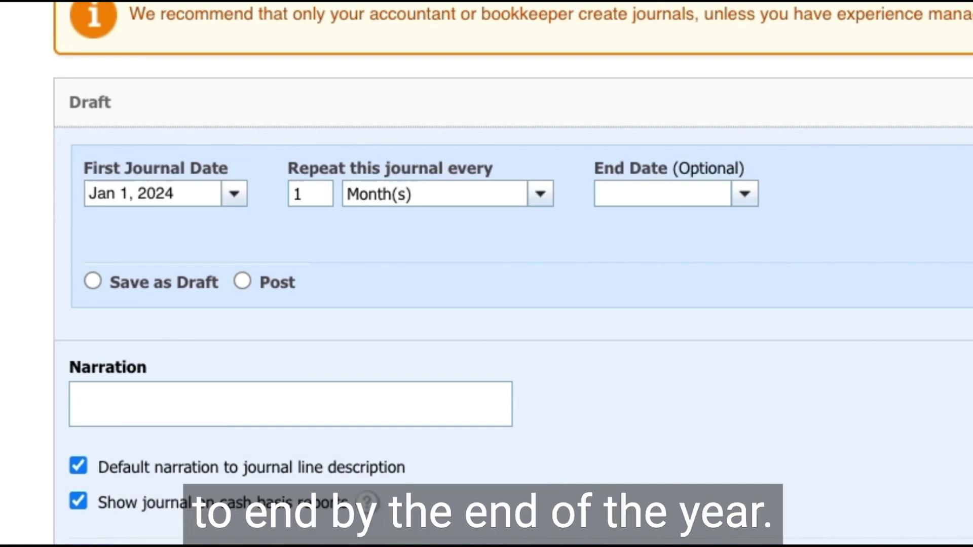
{"action": "type", "text": "12/31"}
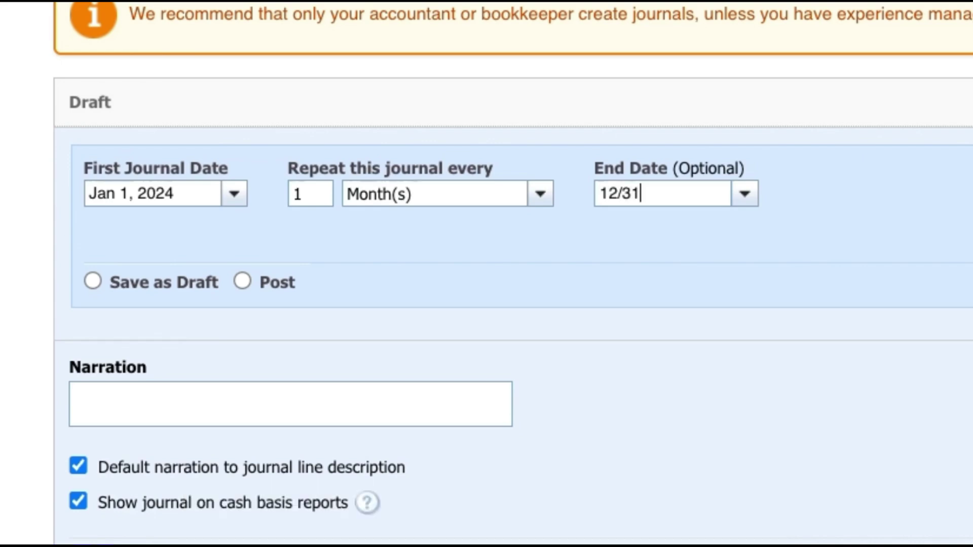
{"action": "type", "text": "/24"}
{"action": "key", "text": "Tab"}
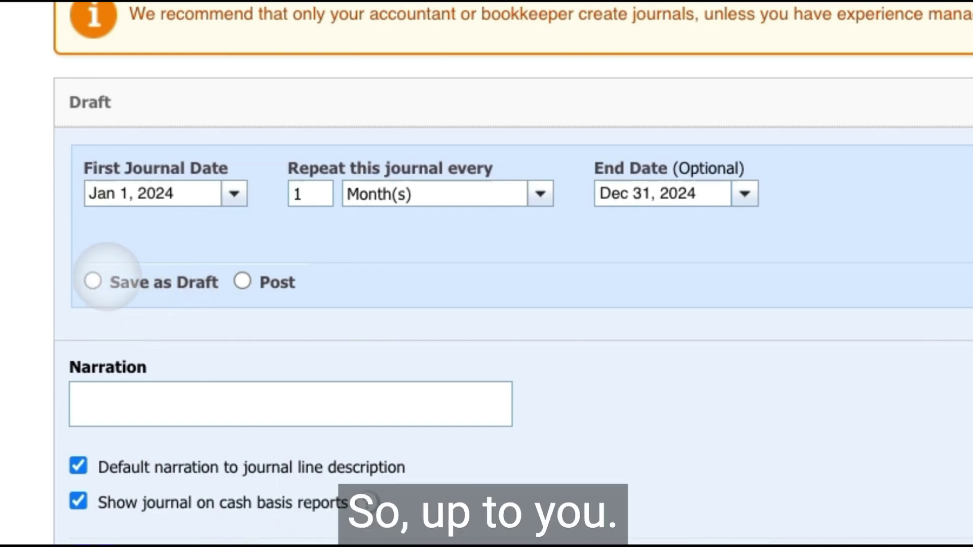
{"action": "left_click", "coordinate": [93, 281]}
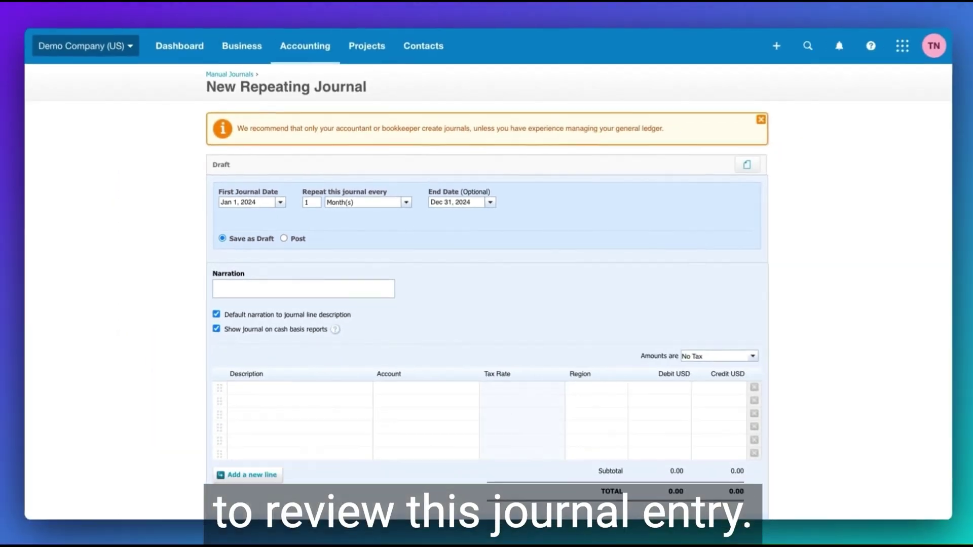
Narrate it 'Amortization for liability insurance' with a [Month Year] placeholder appended
{"action": "left_click", "coordinate": [303, 288]}
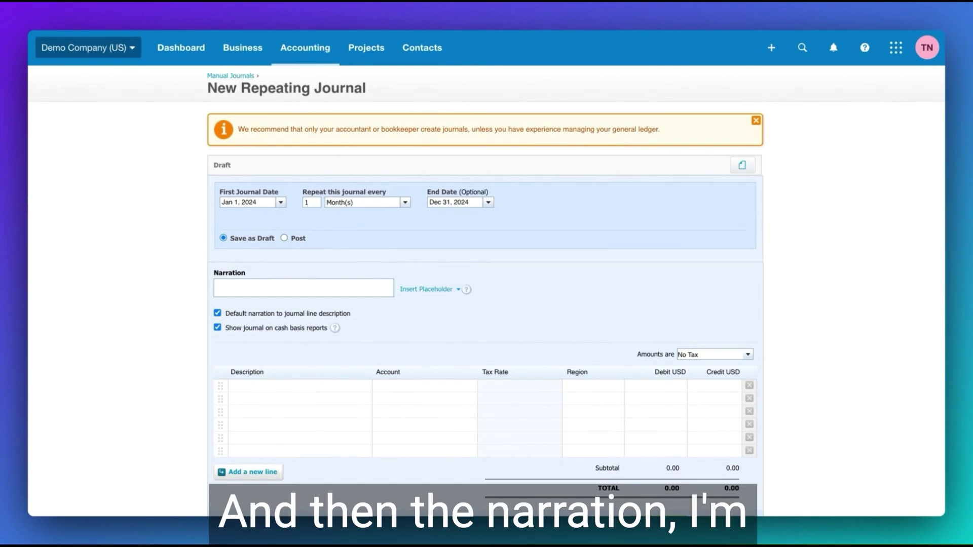
{"action": "type", "text": "Amortization f"}
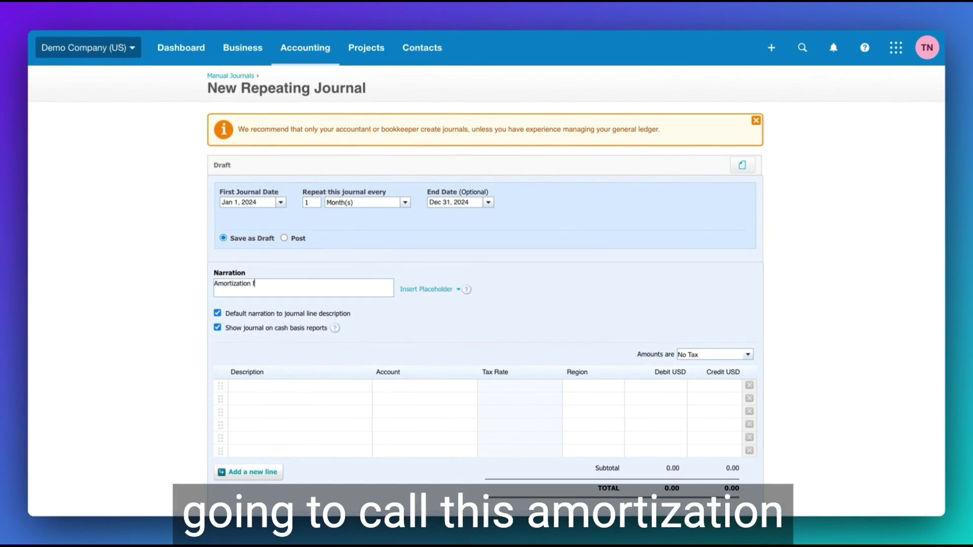
{"action": "type", "text": "or libability"}
{"action": "key", "text": "ctrl+shift+Left"}
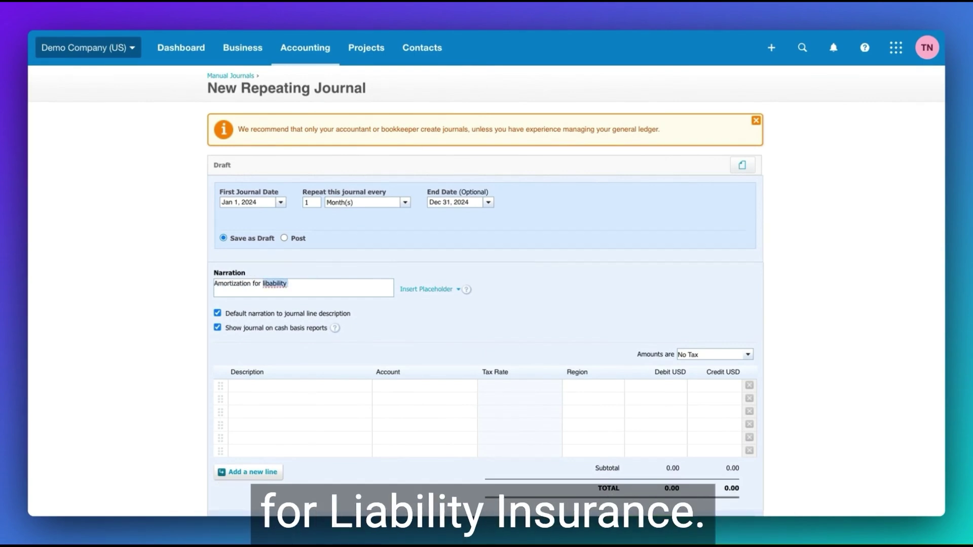
{"action": "type", "text": "lia"}
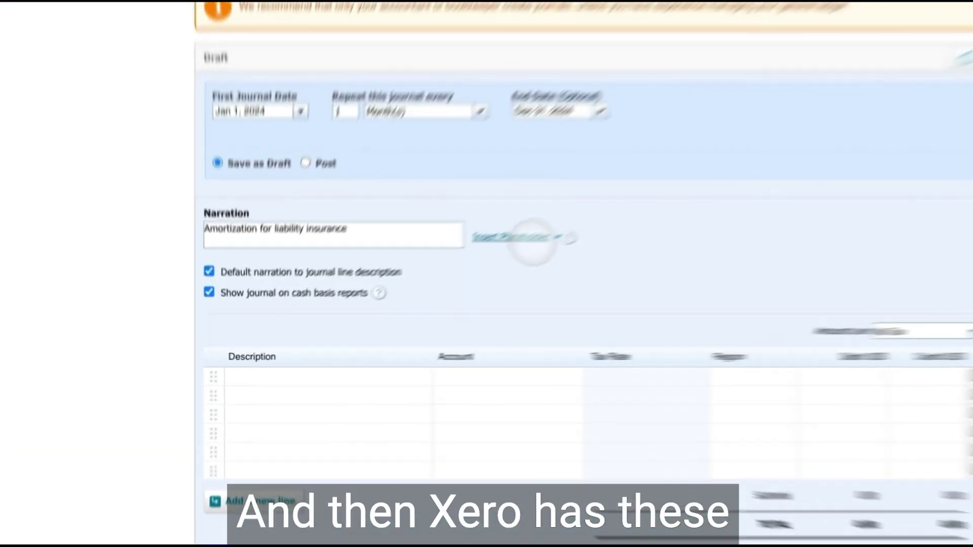
{"action": "left_click", "coordinate": [437, 290]}
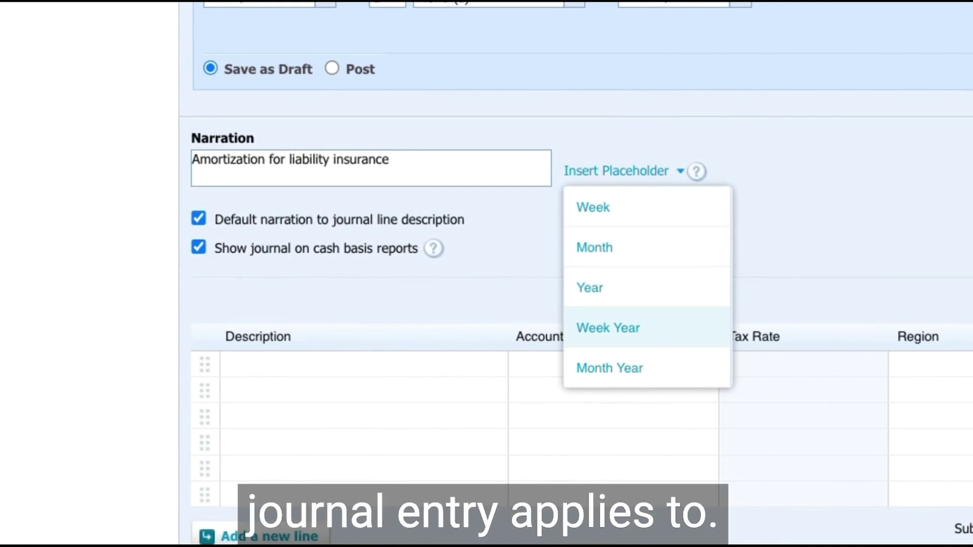
{"action": "left_click", "coordinate": [665, 368]}
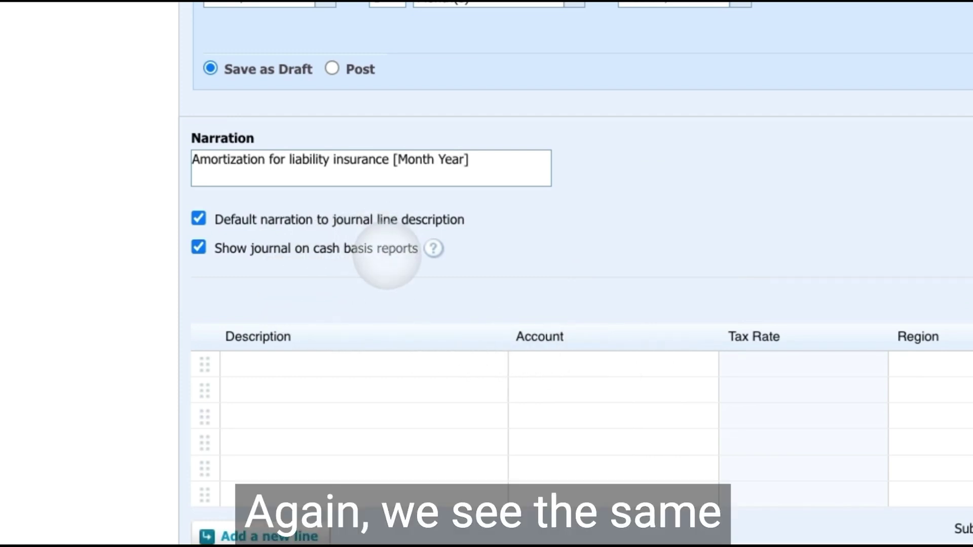
Debit 100 on line 1 to 632 - Insurance, using the narration as description
{"action": "left_click", "coordinate": [380, 362]}
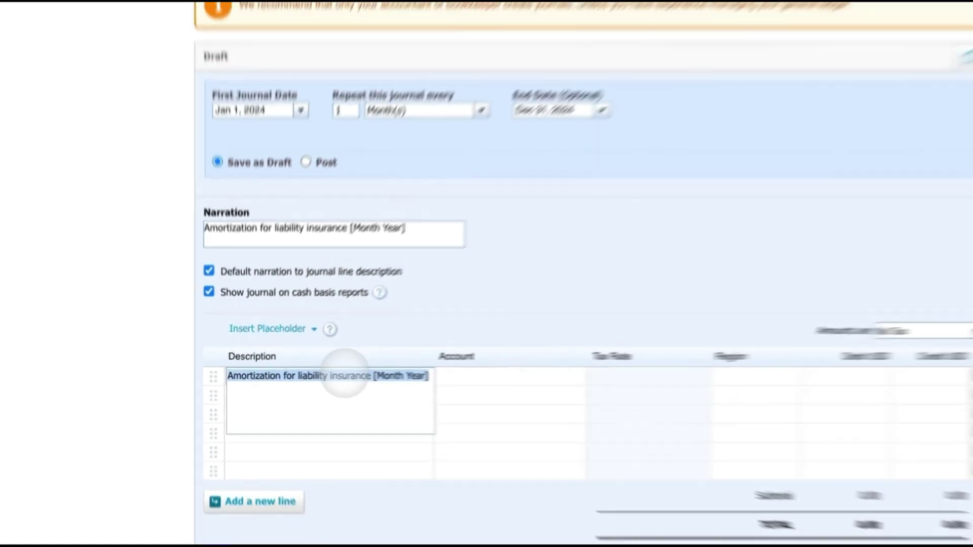
{"action": "key", "text": "Tab"}
{"action": "type", "text": "insu"}
{"action": "key", "text": "Tab"}
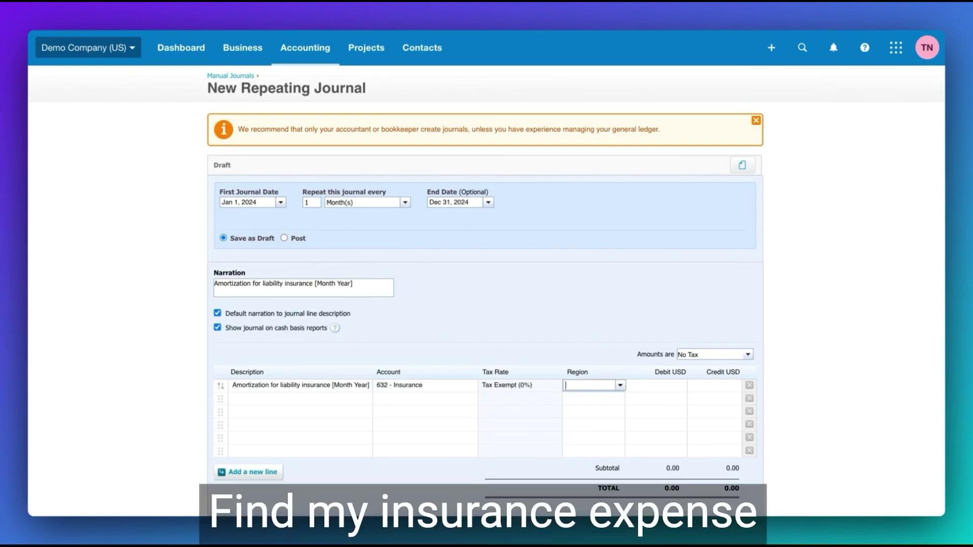
{"action": "key", "text": "Tab"}
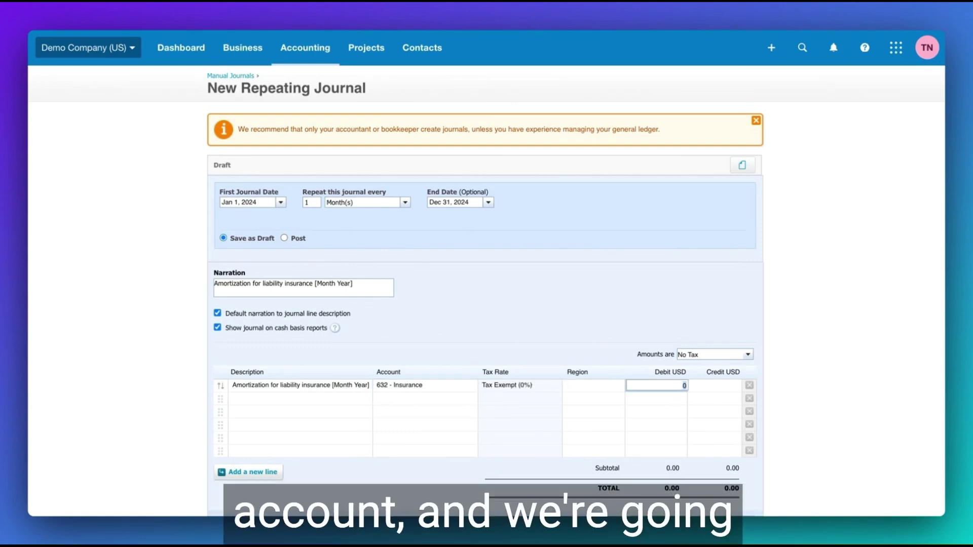
{"action": "type", "text": "100"}
{"action": "key", "text": "Tab"}
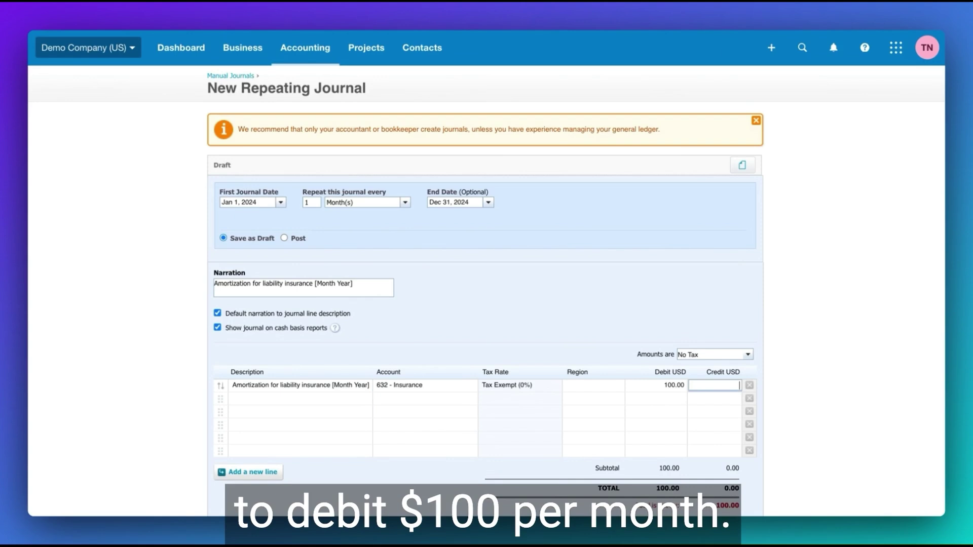
Credit line 2 to 130 - Prepayments to balance the journal
{"action": "key", "text": "Tab"}
{"action": "key", "text": "Tab"}
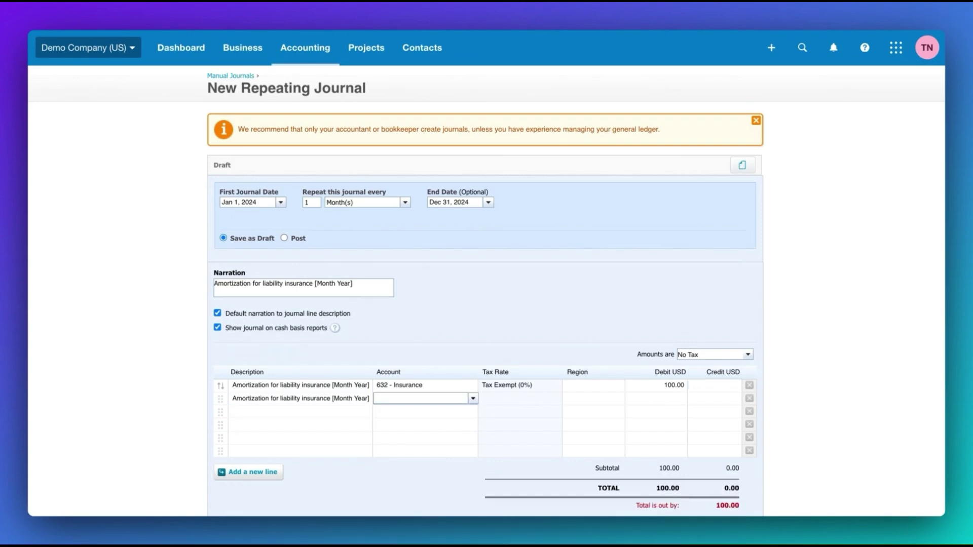
{"action": "type", "text": "prepa"}
{"action": "key", "text": "Tab"}
{"action": "key", "text": "Tab"}
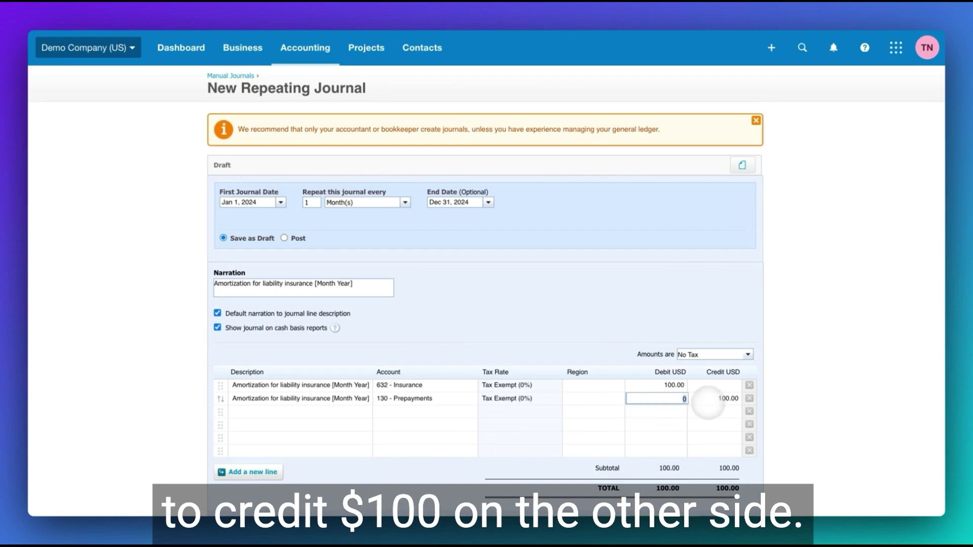
{"action": "scroll", "coordinate": [708, 403], "scroll_direction": "down", "scroll_amount": 5}
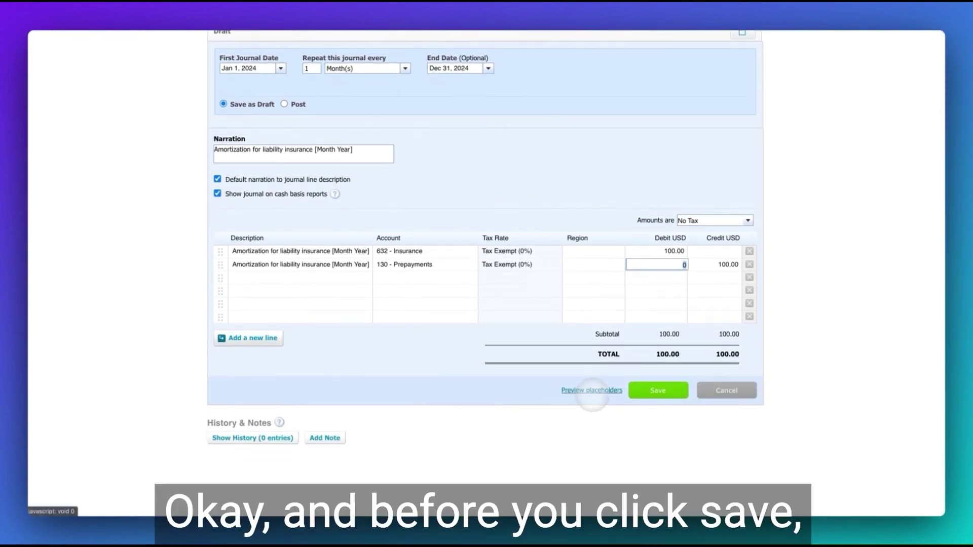
Preview the placeholders, confirming they resolve to a month like March 2024, then close the preview
{"action": "left_click", "coordinate": [592, 390]}
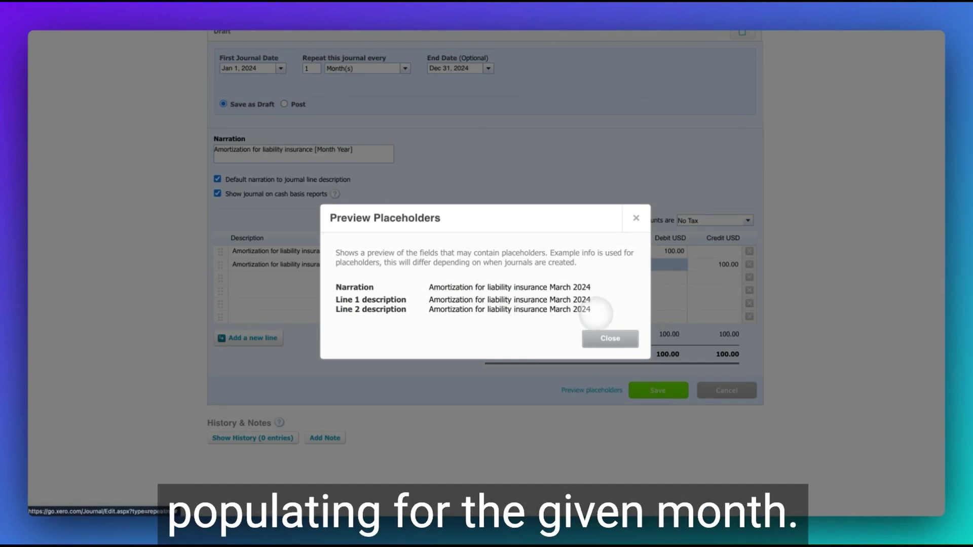
{"action": "left_click", "coordinate": [610, 338]}
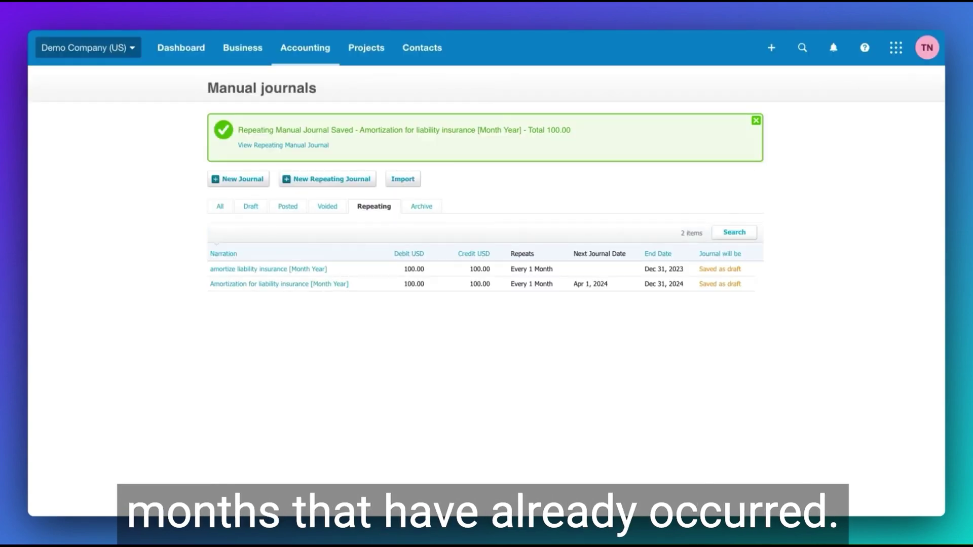
Show the Draft tab listing the January–March 2024 amortization journals
{"action": "left_click", "coordinate": [250, 207]}
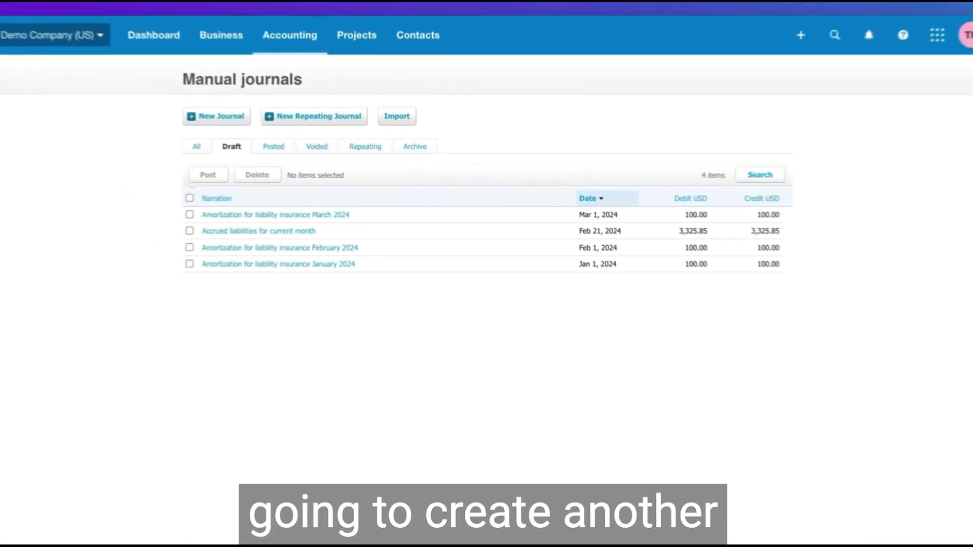
Select the January, February and March 2024 amortization drafts and post all three
{"action": "left_click", "coordinate": [213, 257]}
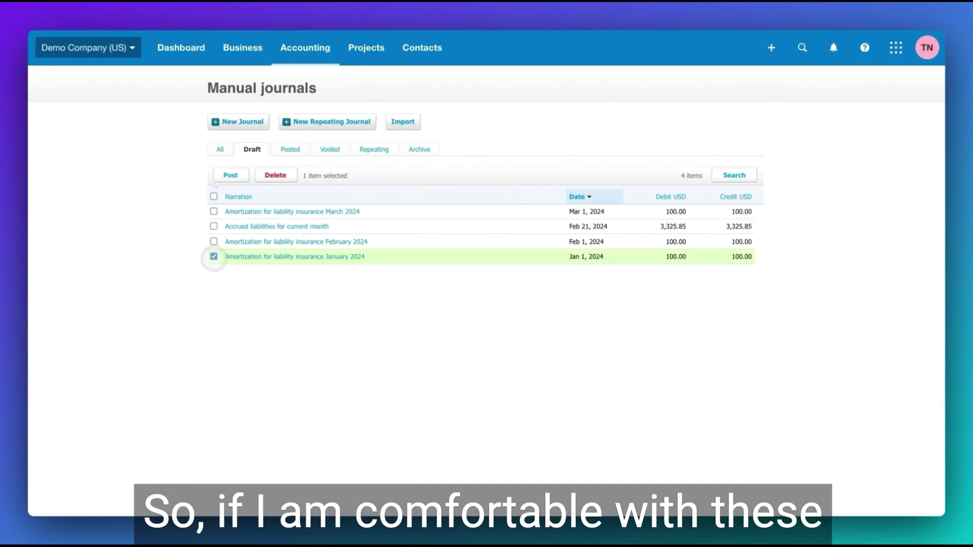
{"action": "left_click", "coordinate": [214, 242]}
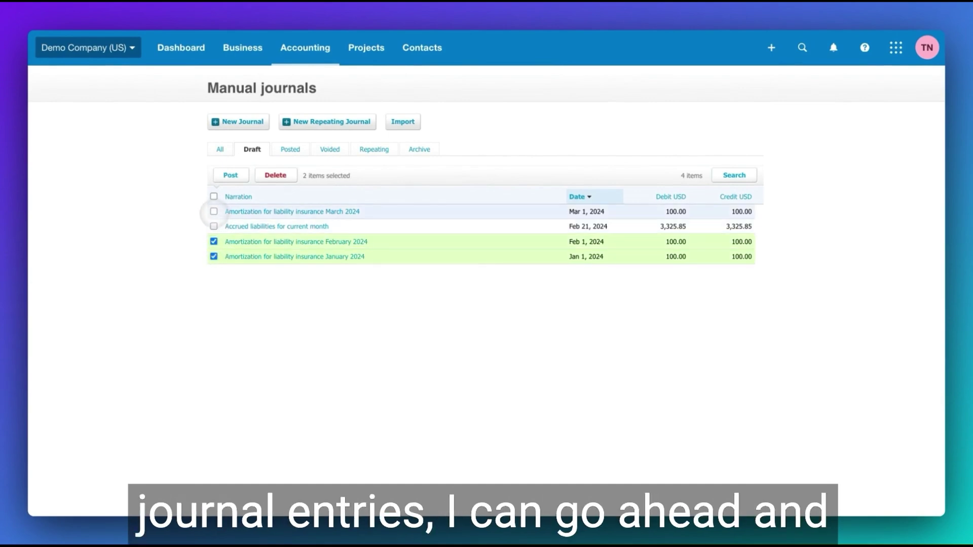
{"action": "left_click", "coordinate": [214, 211]}
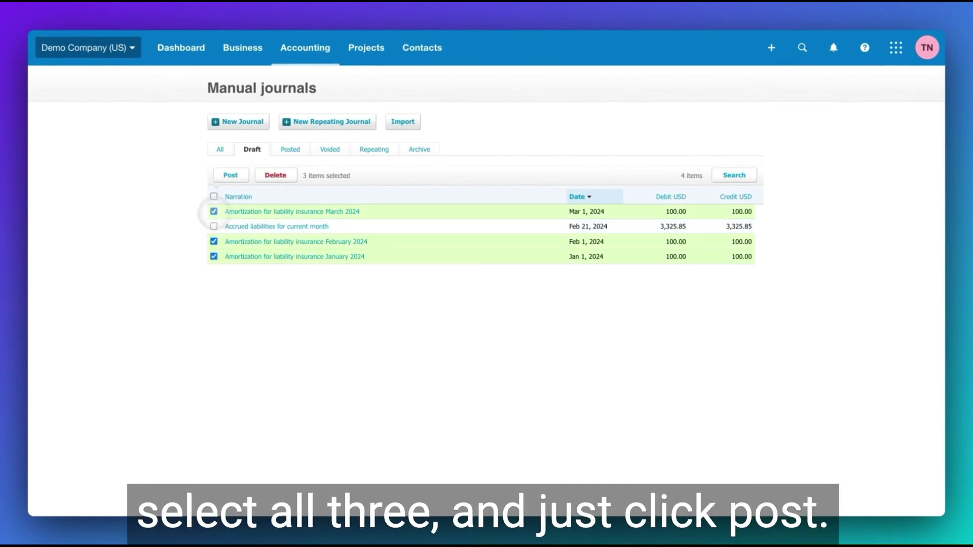
{"action": "left_click", "coordinate": [231, 175]}
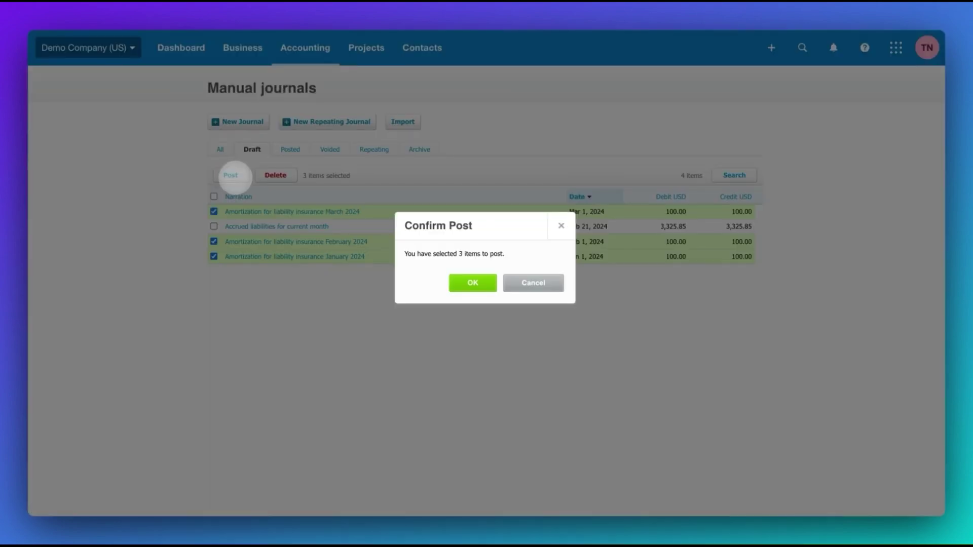
{"action": "left_click", "coordinate": [473, 282]}
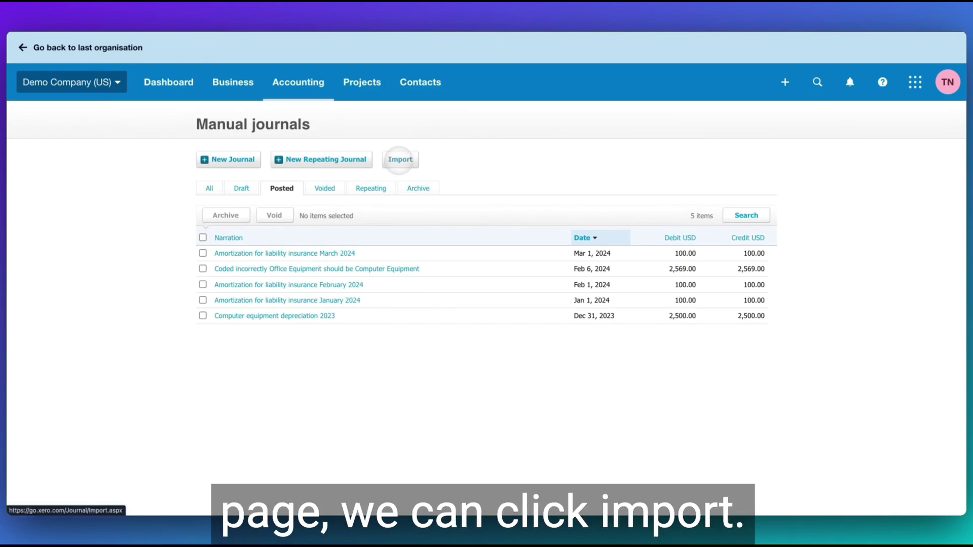
Open the manual journal Import page
{"action": "left_click", "coordinate": [400, 159]}
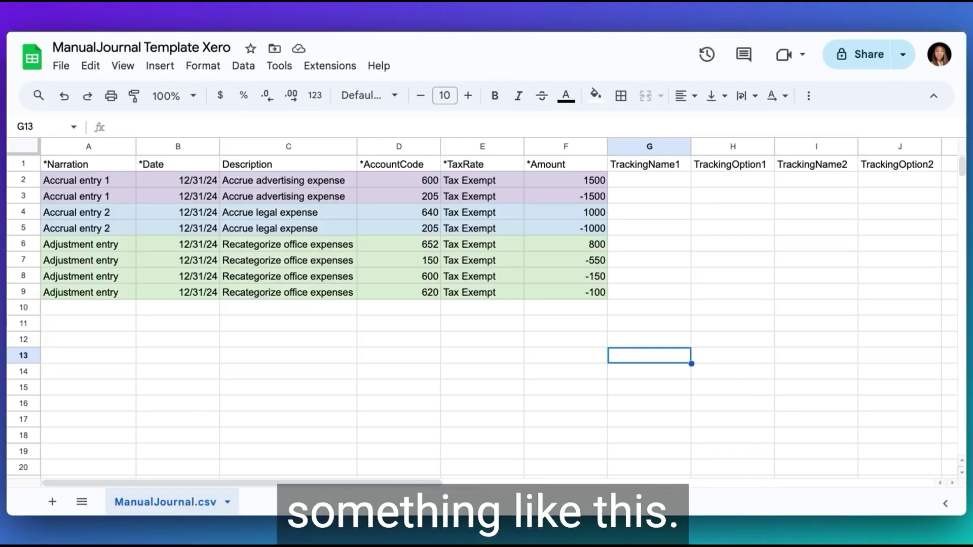
Bring up the ManualJournal Template Xero sheet to review its Tax Exempt debit and credit lines
{"action": "left_click", "coordinate": [603, 307]}
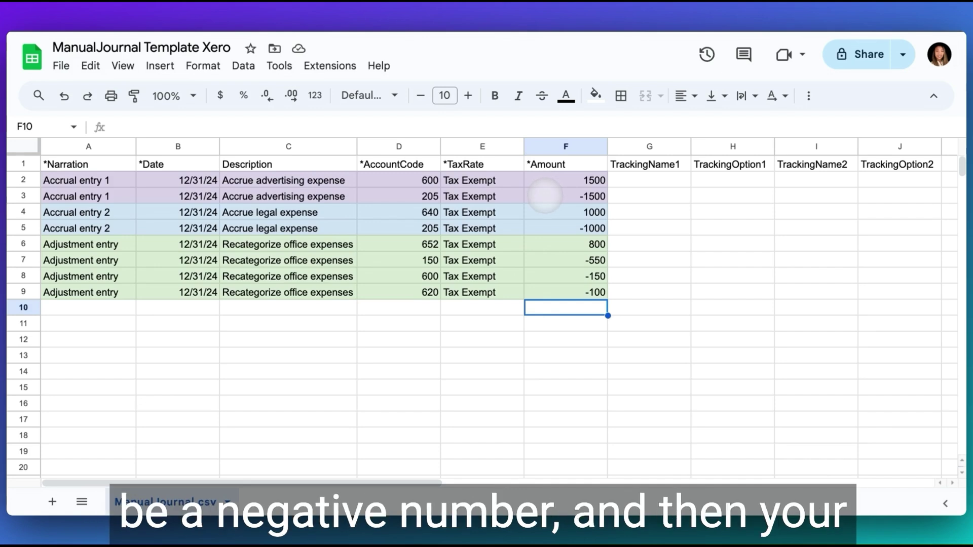
Select F6:F9 to confirm the adjustment amounts 800, -550, -150 and -100 total 0
{"action": "left_click", "coordinate": [573, 243]}
{"action": "left_click_drag", "start_coordinate": [573, 244], "coordinate": [576, 292]}
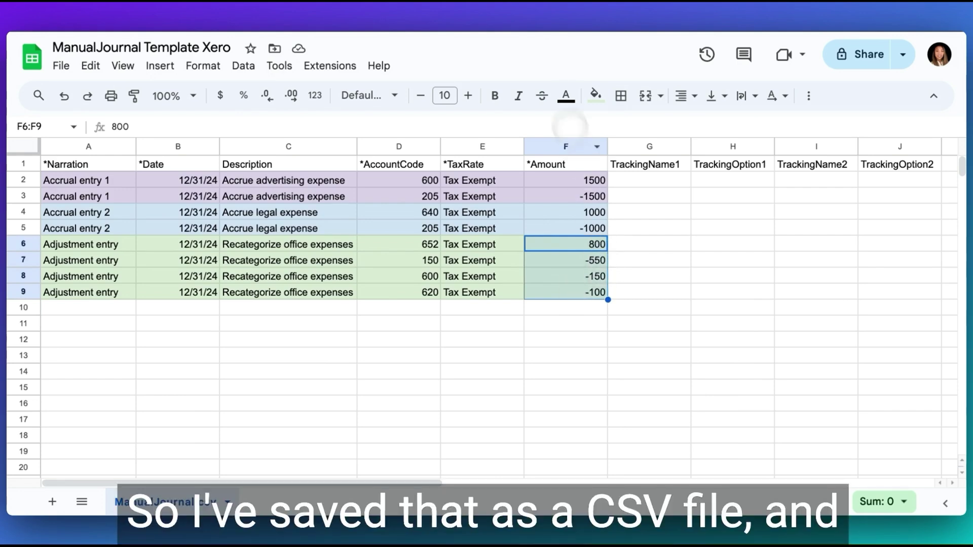
Upload 'ManualJournal Template Xero - ManualJournal.csv (3).csv' from Downloads into Xero's manual journal import
{"action": "left_click", "coordinate": [422, 8]}
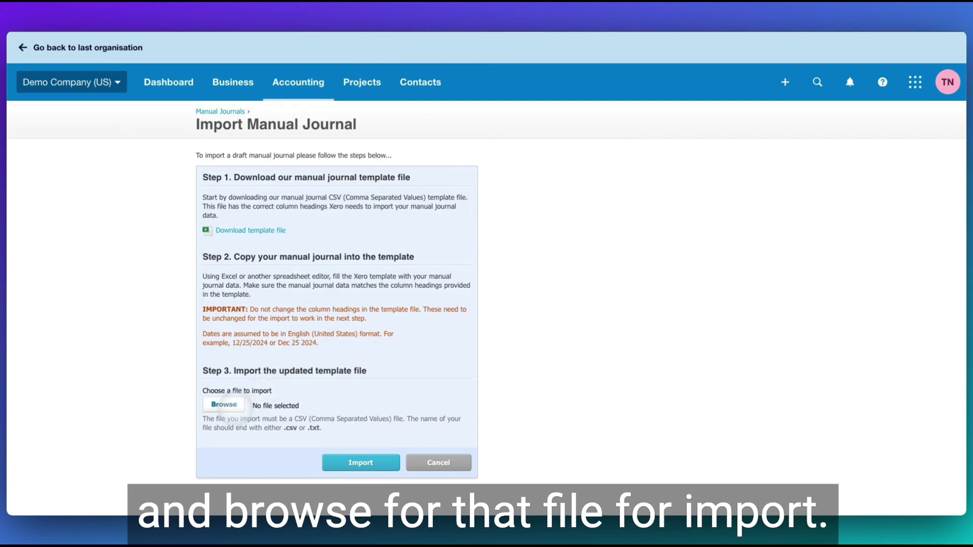
{"action": "left_click", "coordinate": [225, 405]}
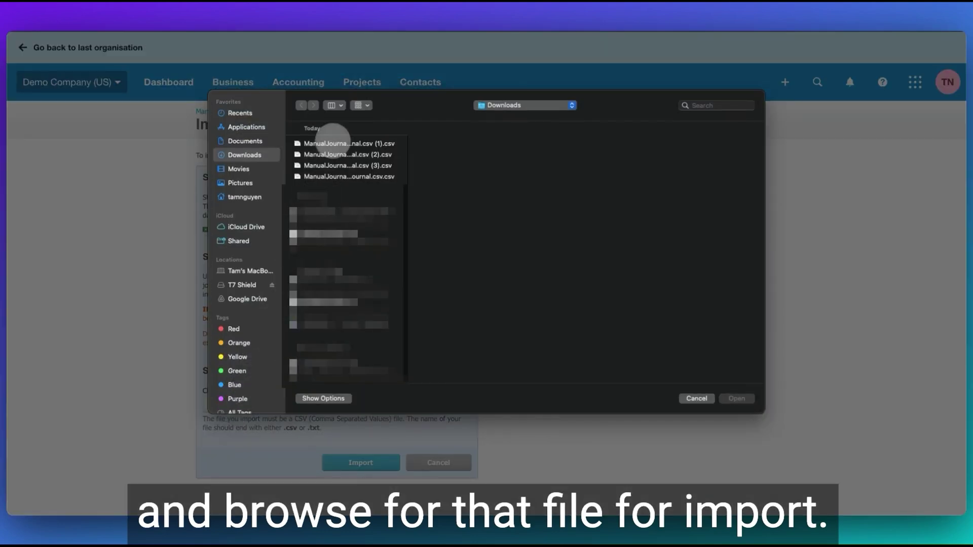
{"action": "left_click", "coordinate": [344, 157]}
{"action": "left_click", "coordinate": [736, 399]}
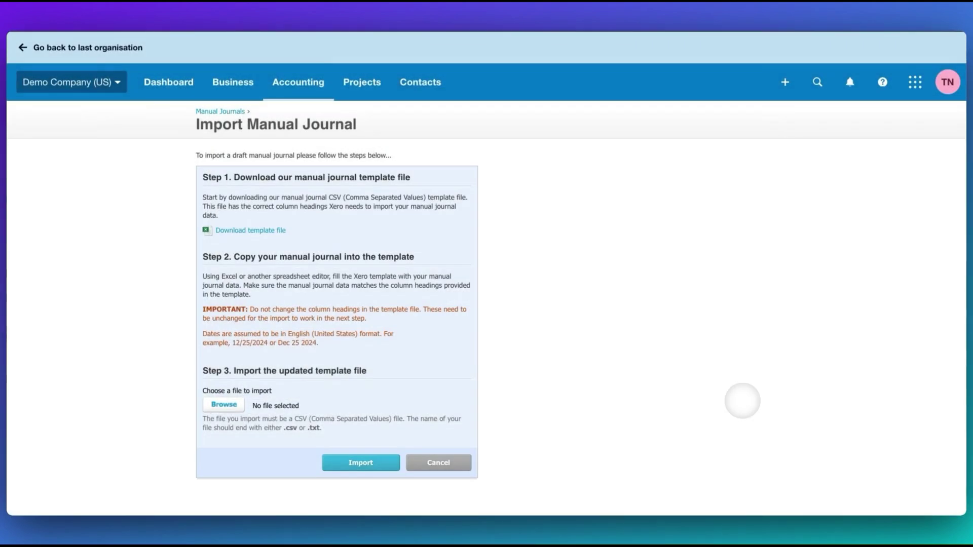
{"action": "left_click", "coordinate": [361, 462]}
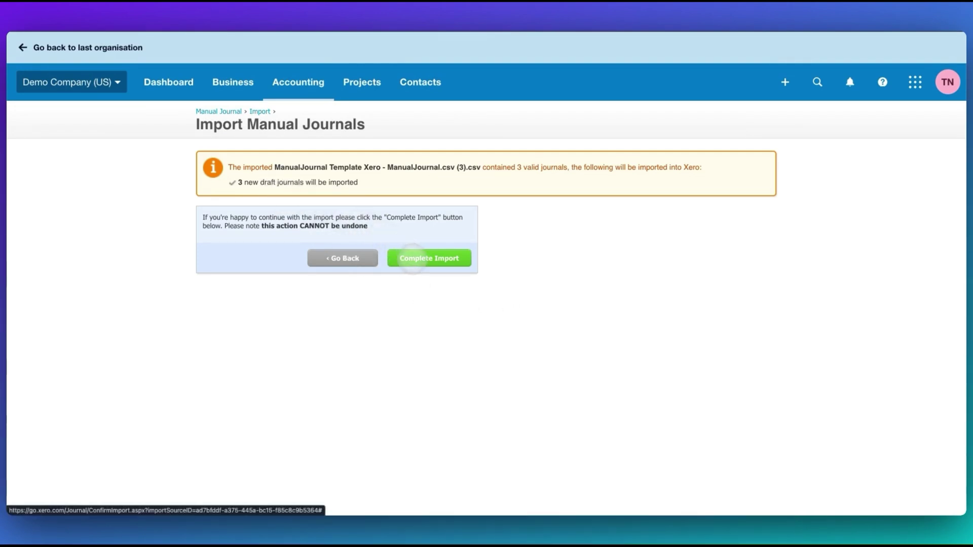
Complete the import, adding Adjustment entry, Accrual entry 1 and Accrual entry 2 as drafts
{"action": "left_click", "coordinate": [426, 258]}
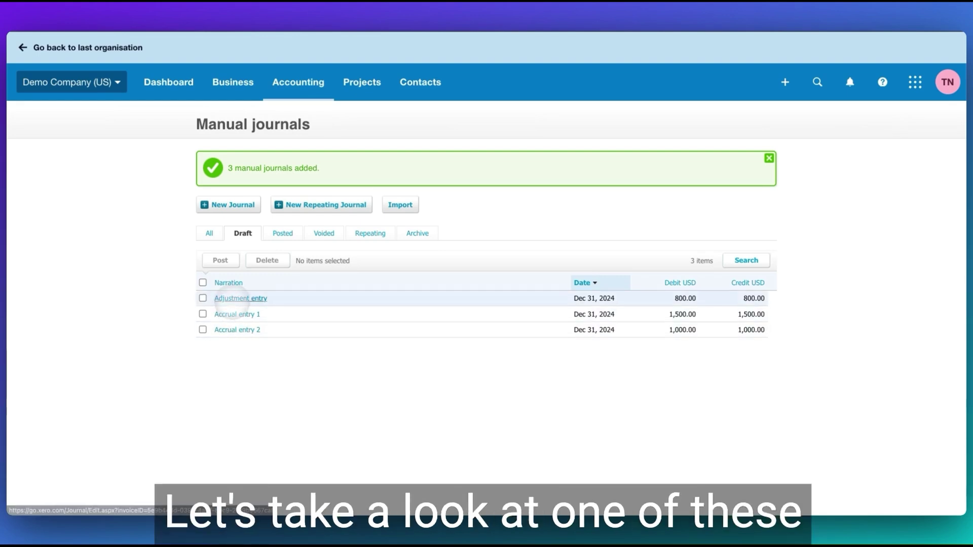
Open the 800.00 Adjustment entry draft journal for editing
{"action": "left_click", "coordinate": [233, 298]}
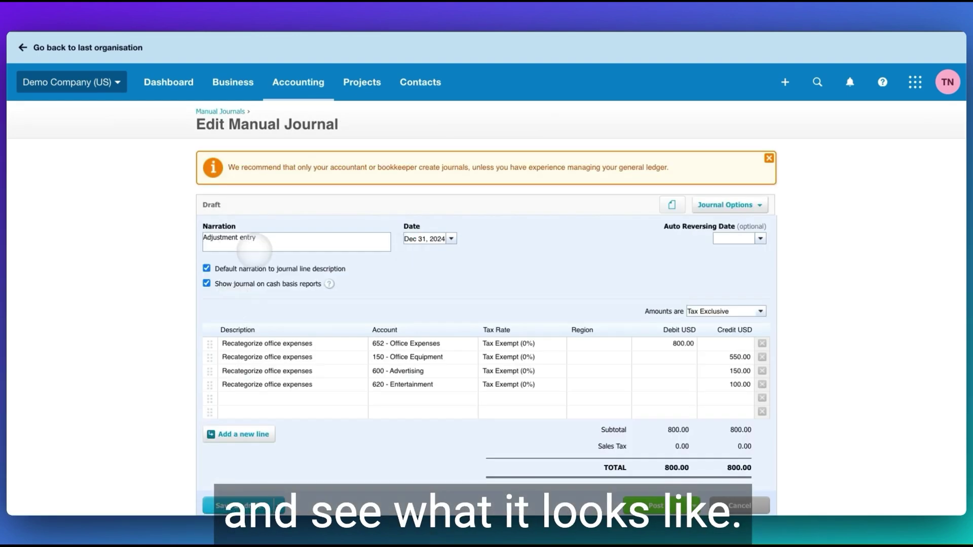